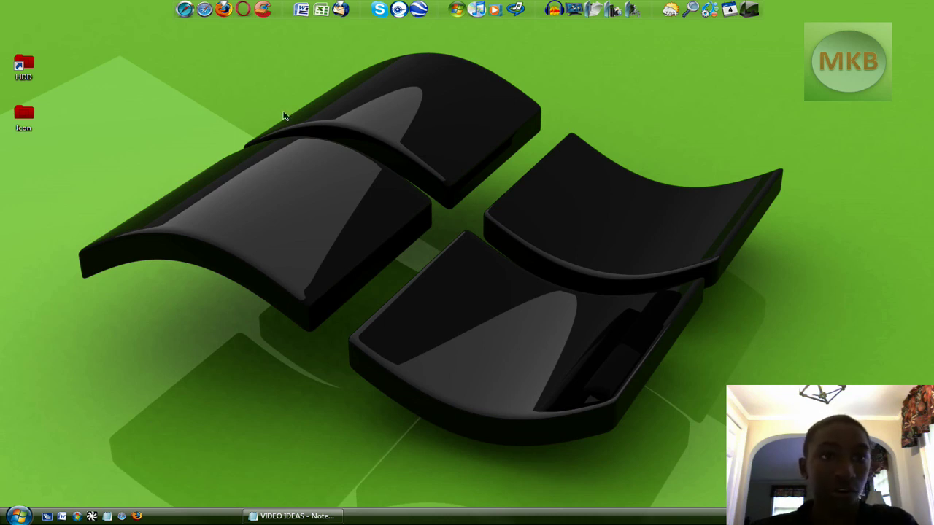
Launch Internet Explorer 7 from the Vista desktop, opening on a blank about:blank page.
{"action": "mouse_move", "coordinate": [2, 286]}
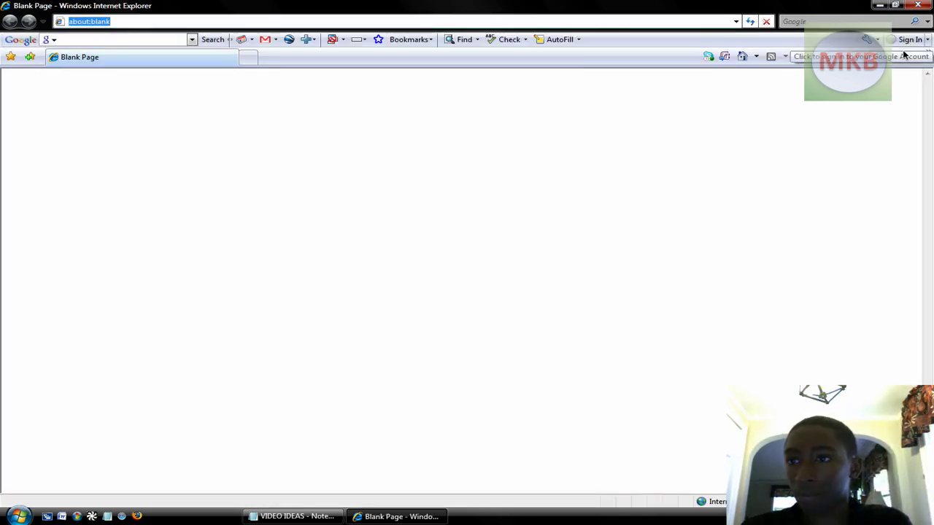
Check Internet Options' Programs and General tabs without changes, load Google, then close the browser.
{"action": "left_click", "coordinate": [903, 56]}
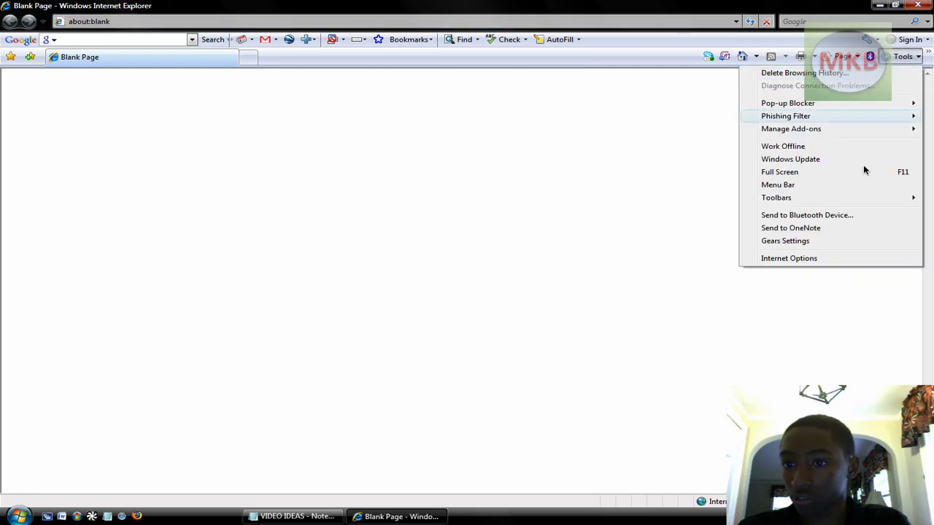
{"action": "left_click", "coordinate": [805, 259]}
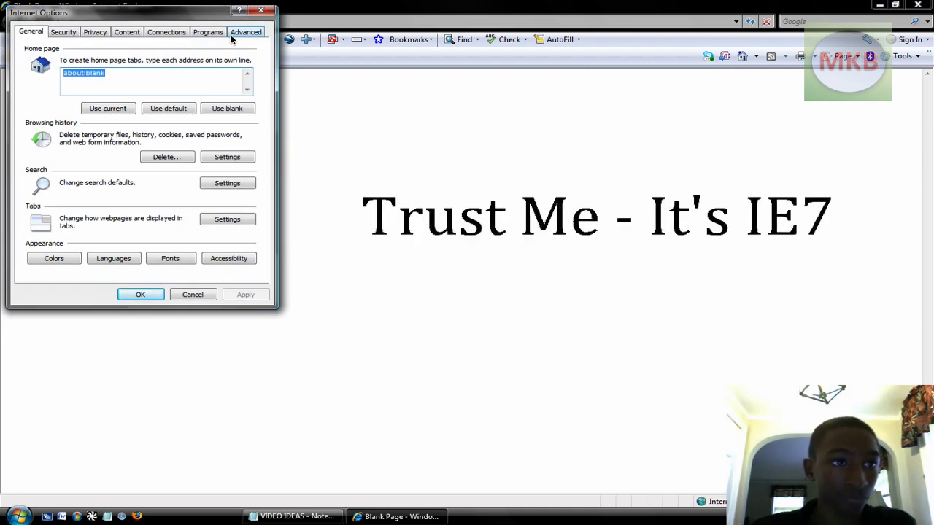
{"action": "left_click", "coordinate": [208, 32]}
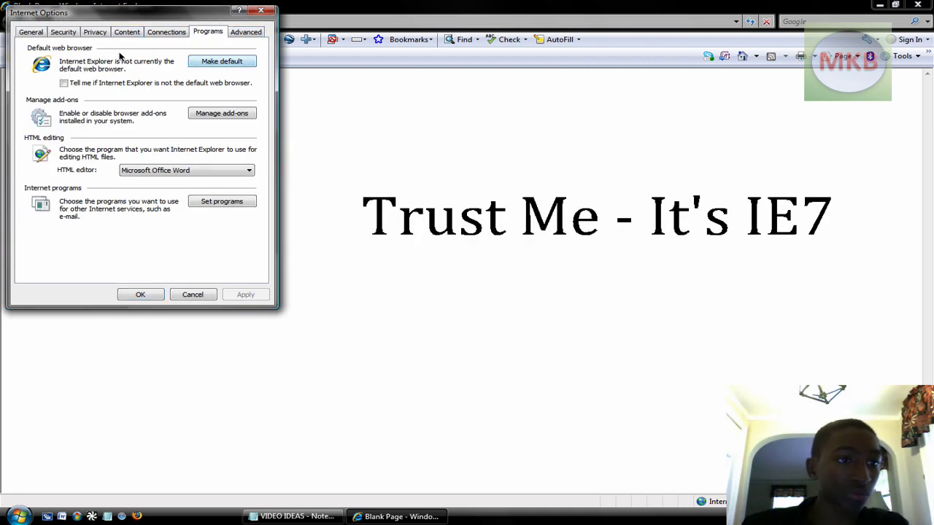
{"action": "left_click", "coordinate": [34, 34]}
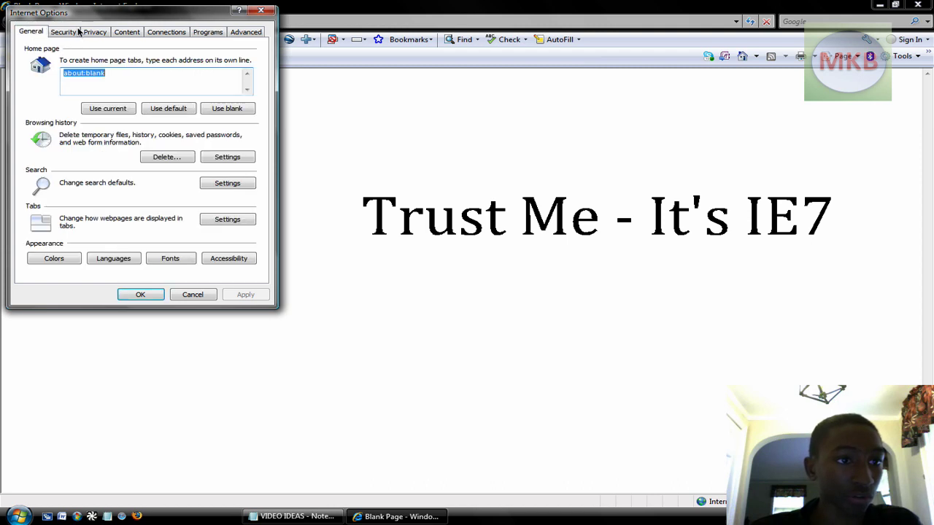
{"action": "left_click", "coordinate": [193, 295]}
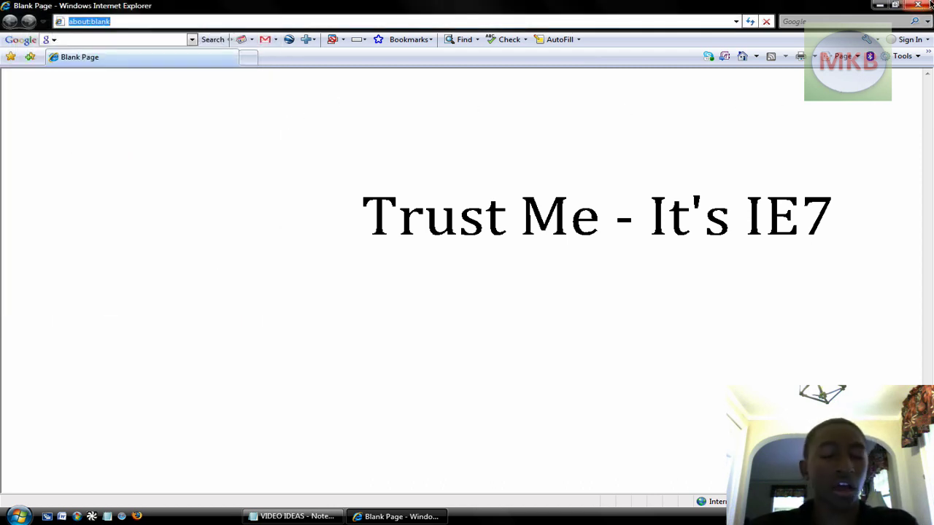
{"action": "left_click", "coordinate": [18, 41]}
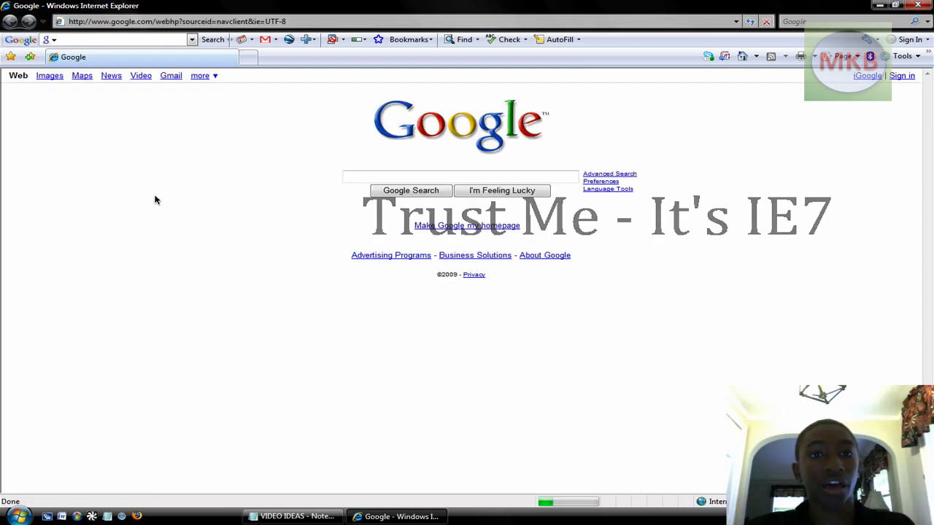
{"action": "key", "text": "alt+F4"}
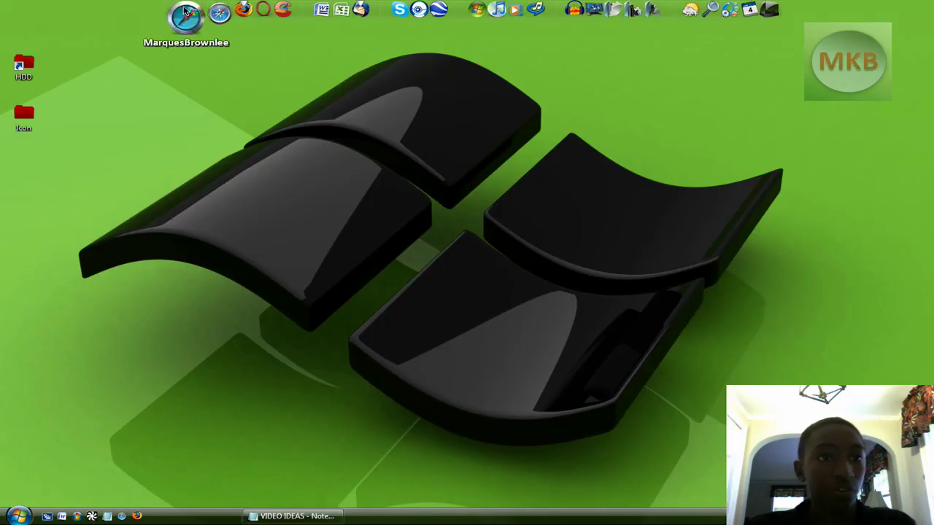
Launch Safari and paste the Internet Explorer page address into a new Notepad note.
{"action": "left_click", "coordinate": [92, 516]}
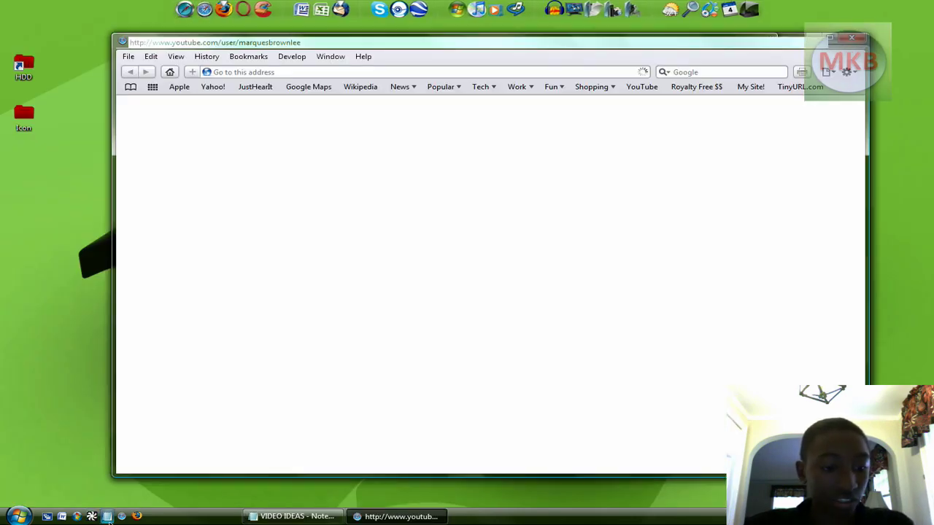
{"action": "left_click", "coordinate": [107, 515]}
{"action": "type", "text": "http://www.microsoft.com/windows/internet-explorer/default.aspx"}
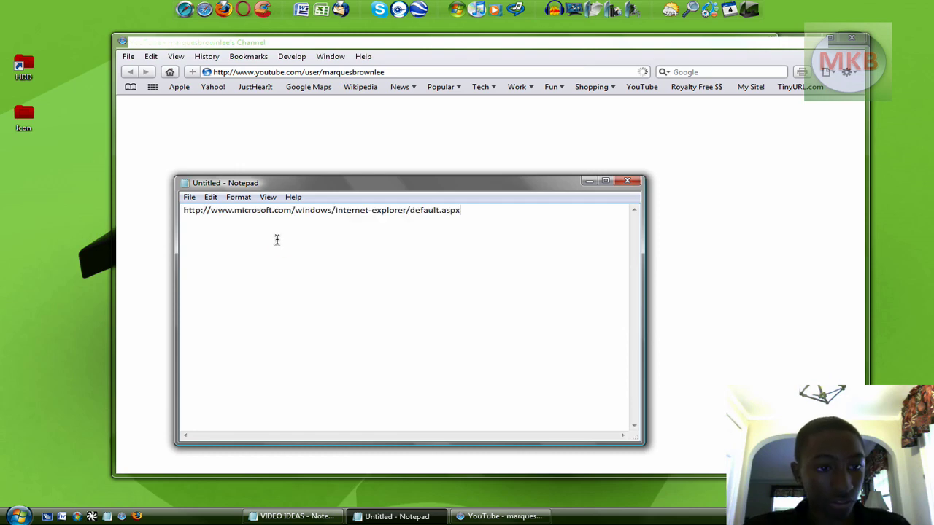
{"action": "left_click", "coordinate": [588, 181]}
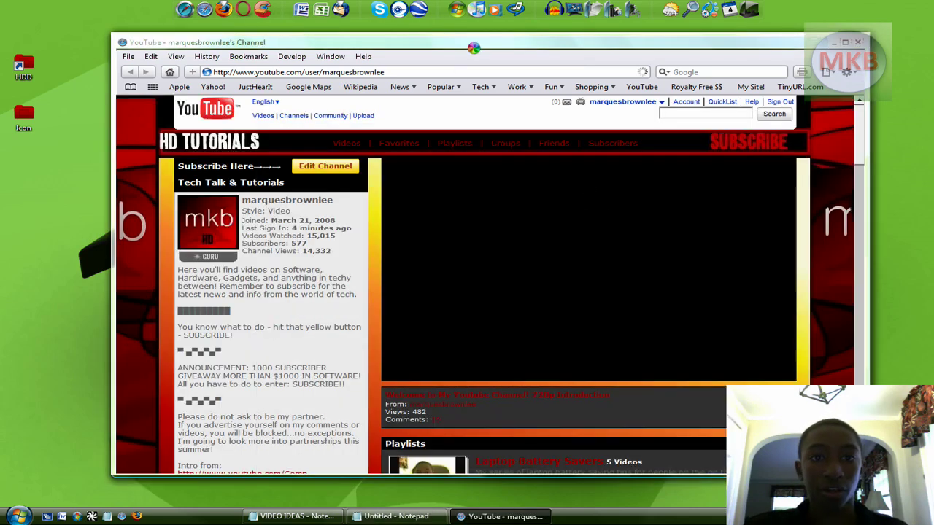
Load microsoft.com/windows/internet-explorer/default.aspx from Safari's address bar.
{"action": "left_click", "coordinate": [386, 71]}
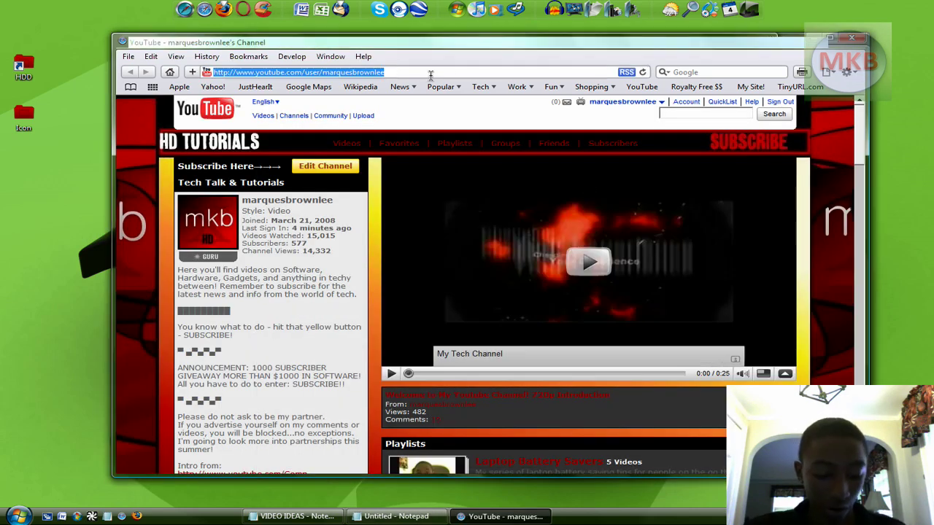
{"action": "type", "text": "http://www.microsoft.com/windows/internet-explorer/default.aspx"}
{"action": "key", "text": "Return"}
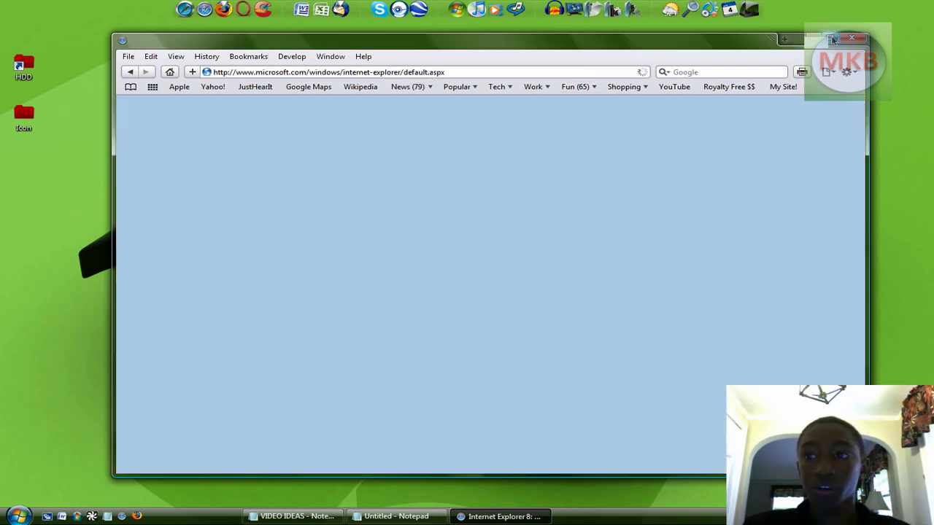
Maximize Safari and use Download now to reach the IE8 Worldwide sites page for the United States.
{"action": "left_click", "coordinate": [829, 37]}
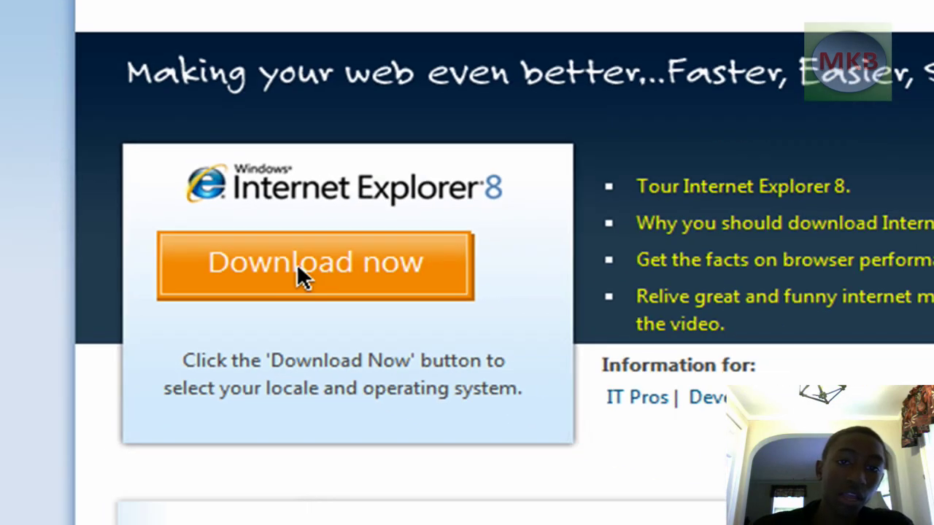
{"action": "left_click", "coordinate": [364, 229]}
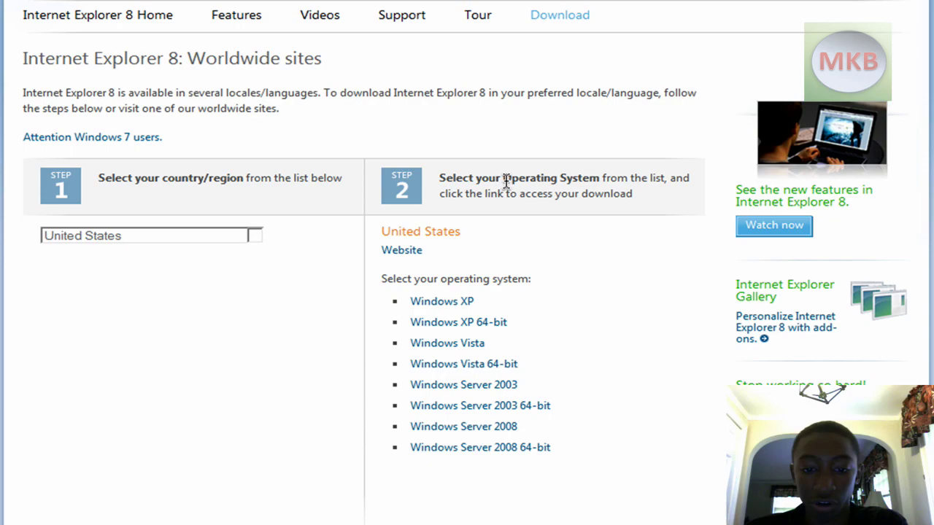
Download the Windows Vista English installer IE8-WindowsVista-x86-ENU.exe and choose to run it.
{"action": "left_click", "coordinate": [460, 344]}
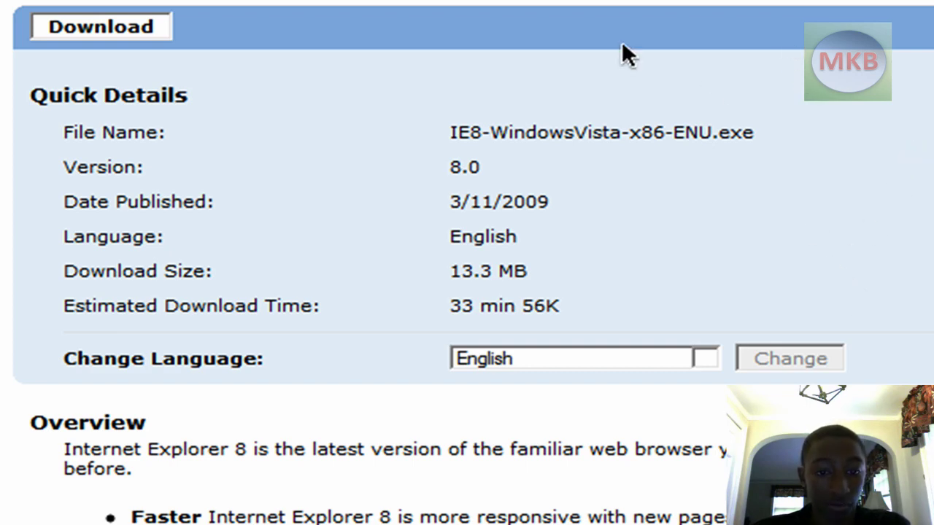
{"action": "left_click", "coordinate": [579, 358]}
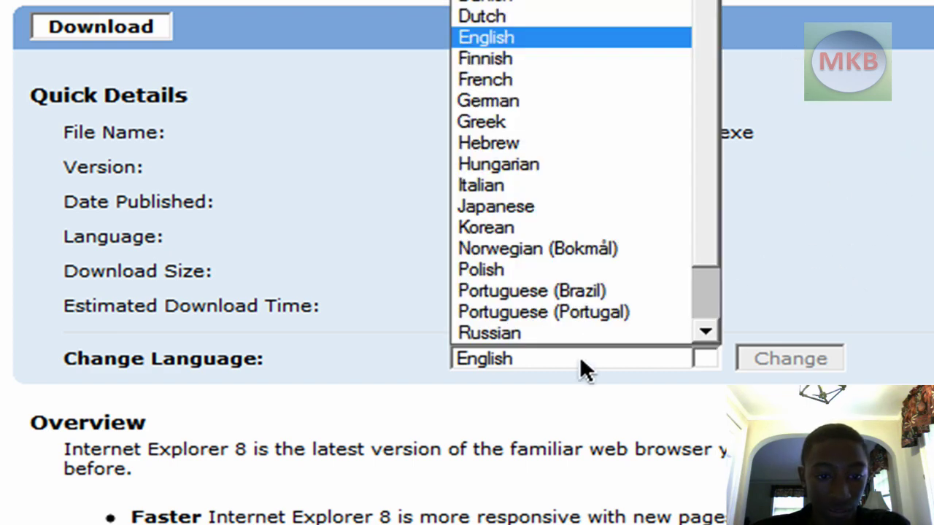
{"action": "left_click", "coordinate": [571, 41]}
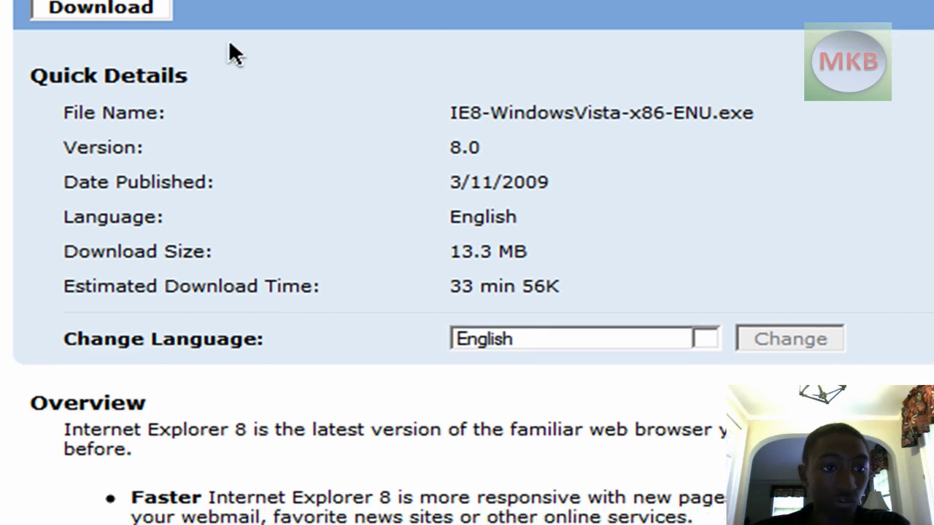
{"action": "left_click", "coordinate": [117, 21]}
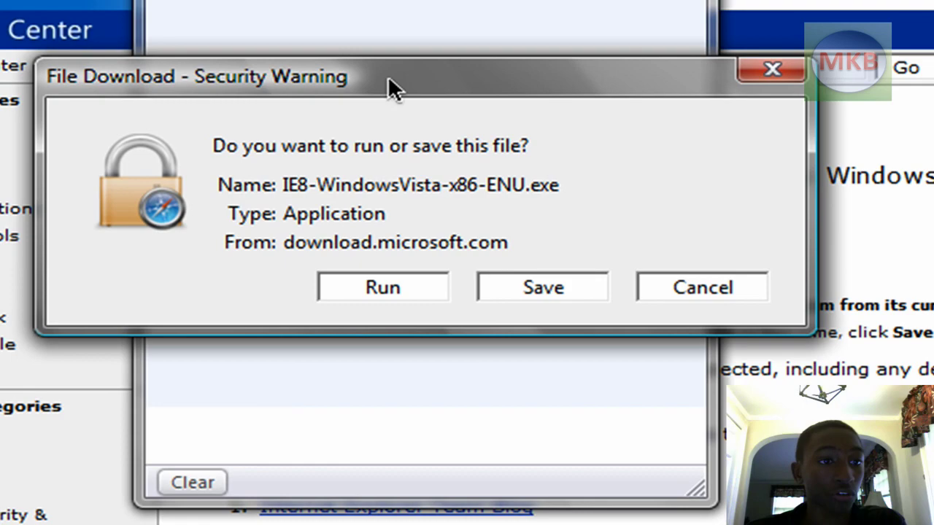
{"action": "left_click", "coordinate": [385, 287]}
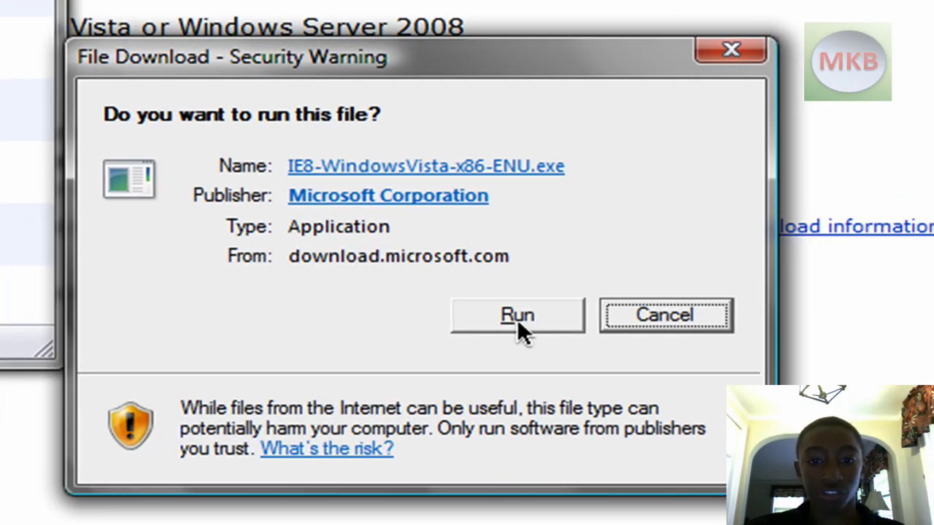
Launch the IE8 installer and save the Notepad note under the file name 'IE'.
{"action": "left_click", "coordinate": [517, 319]}
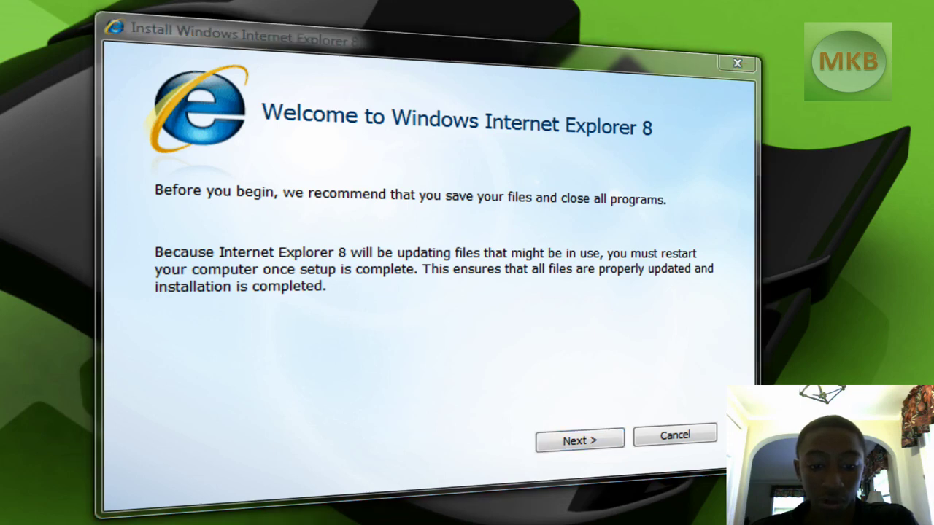
{"action": "key", "text": "alt+f"}
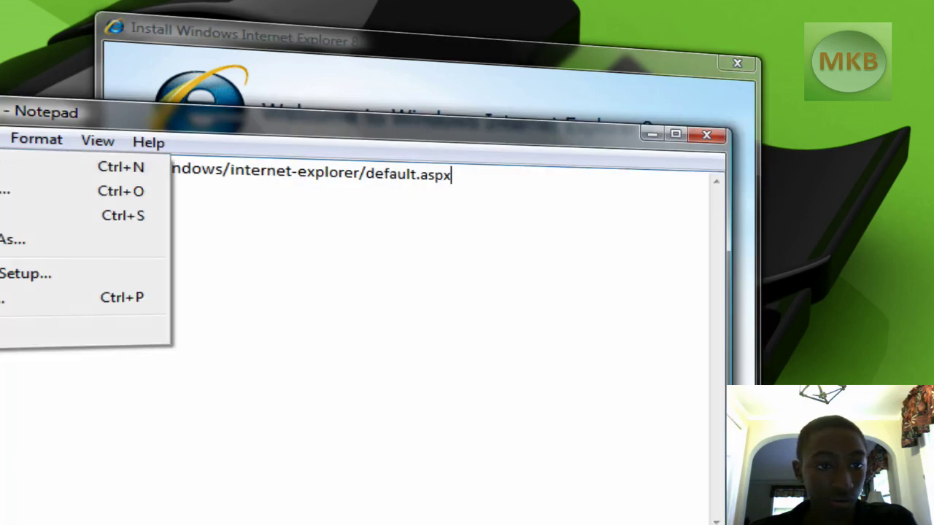
{"action": "key", "text": "Down"}
{"action": "key", "text": "Down"}
{"action": "key", "text": "Return"}
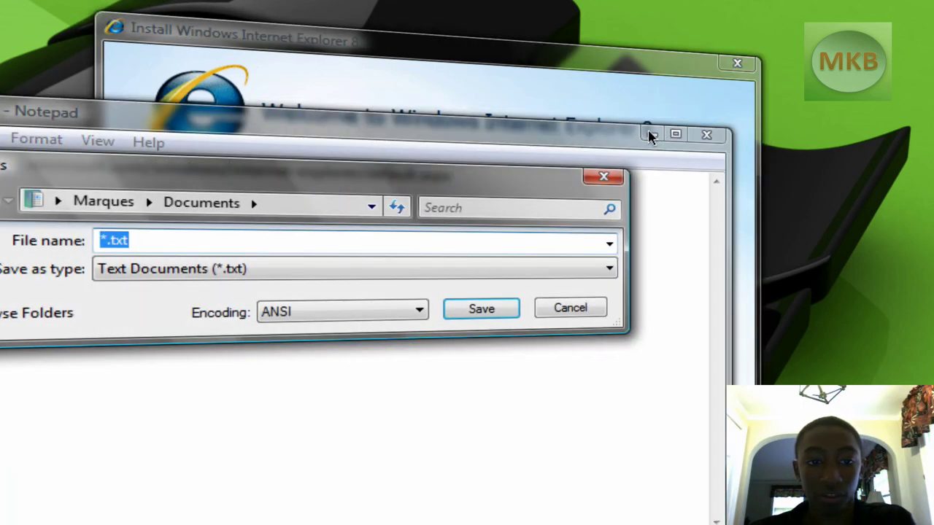
{"action": "type", "text": "IE"}
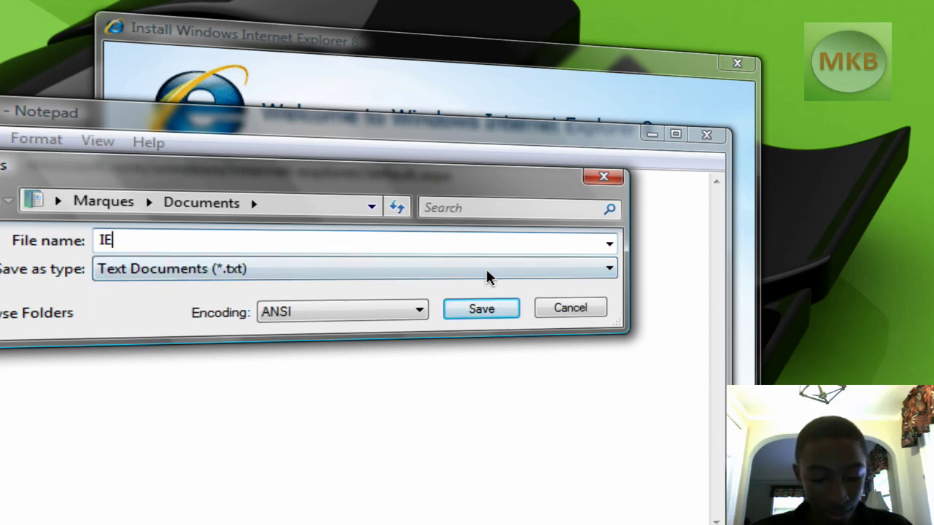
{"action": "key", "text": "Return"}
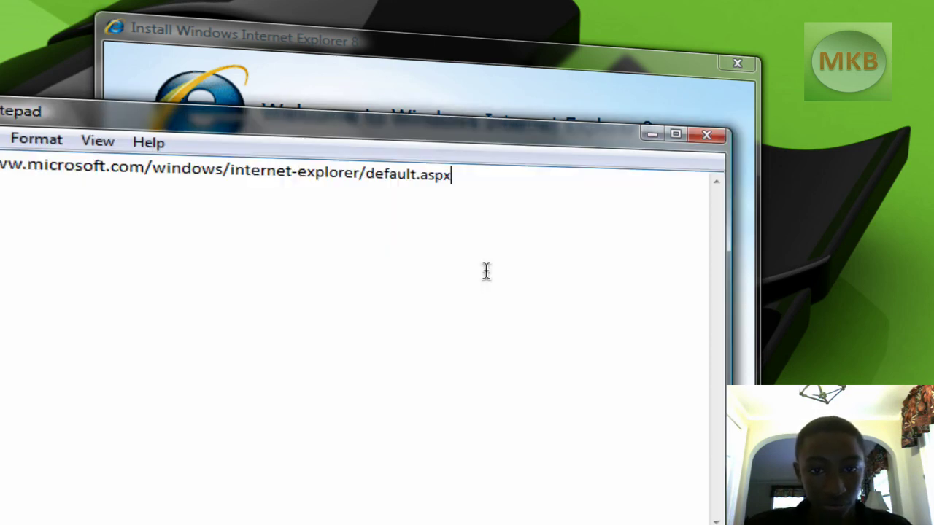
Accept the Internet Explorer 8 license terms and start the installation.
{"action": "left_click", "coordinate": [652, 135]}
{"action": "left_click", "coordinate": [583, 442]}
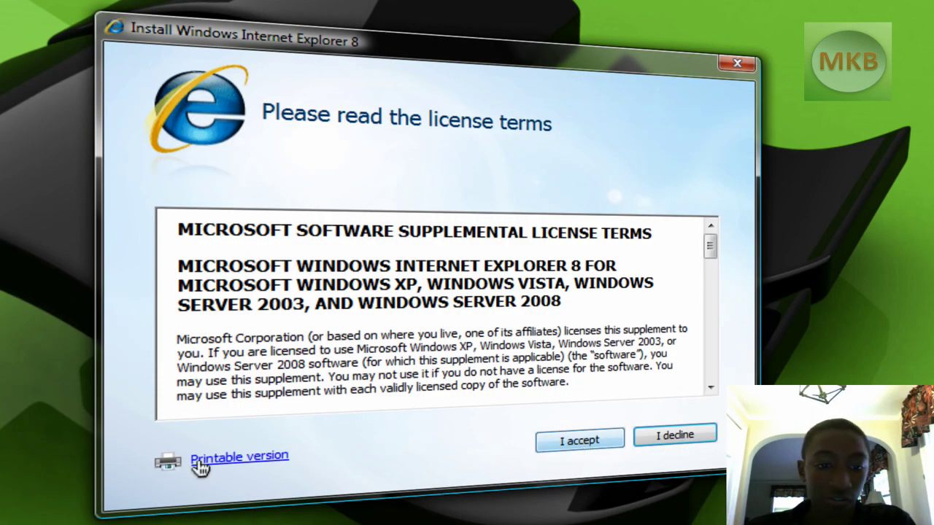
{"action": "left_click", "coordinate": [598, 440]}
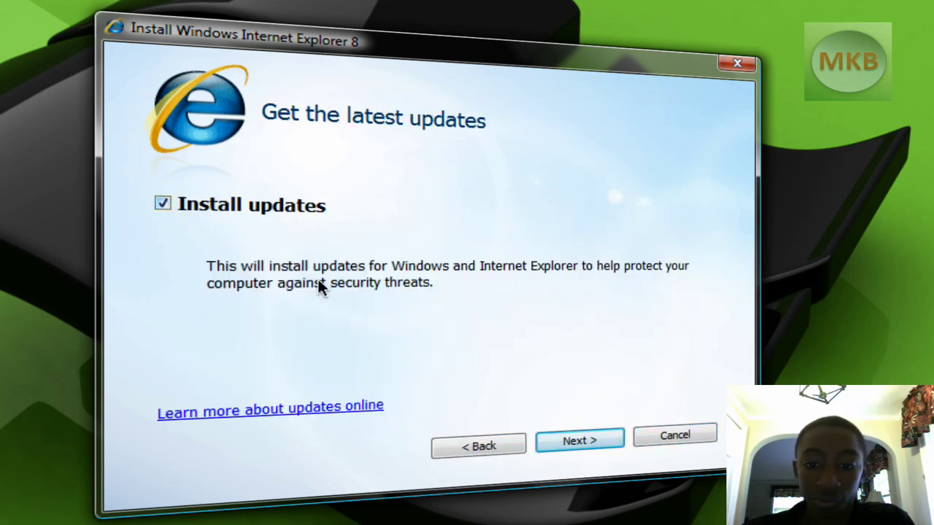
{"action": "left_click", "coordinate": [599, 439]}
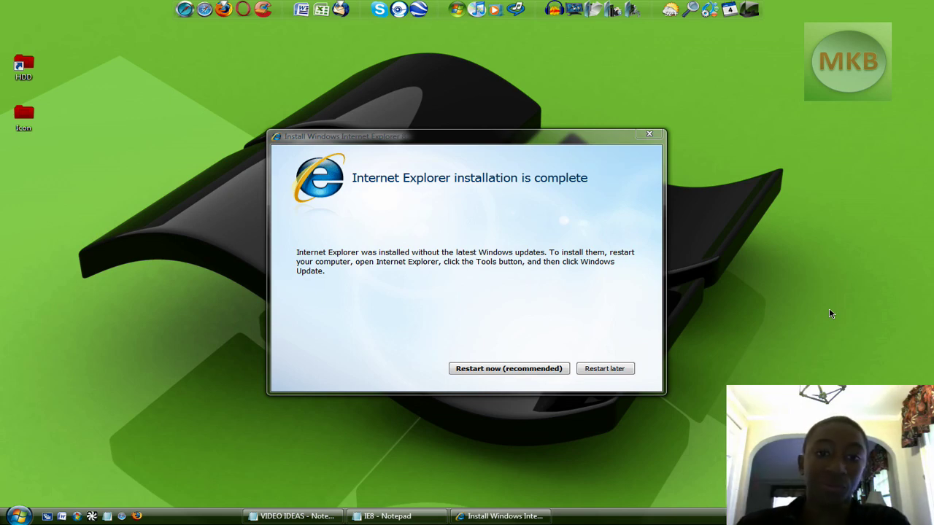
Choose Restart later on the Internet Explorer 8 completion screen.
{"action": "left_click", "coordinate": [525, 133]}
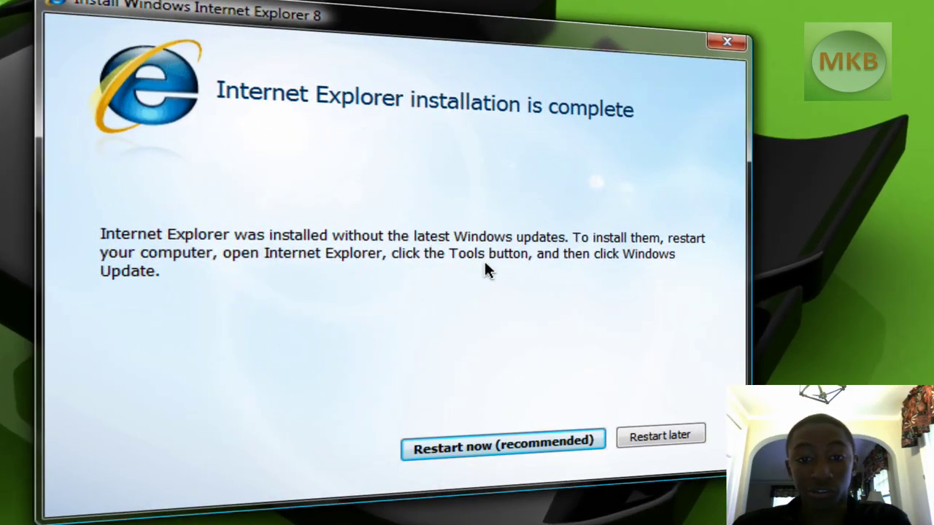
{"action": "left_click", "coordinate": [660, 436]}
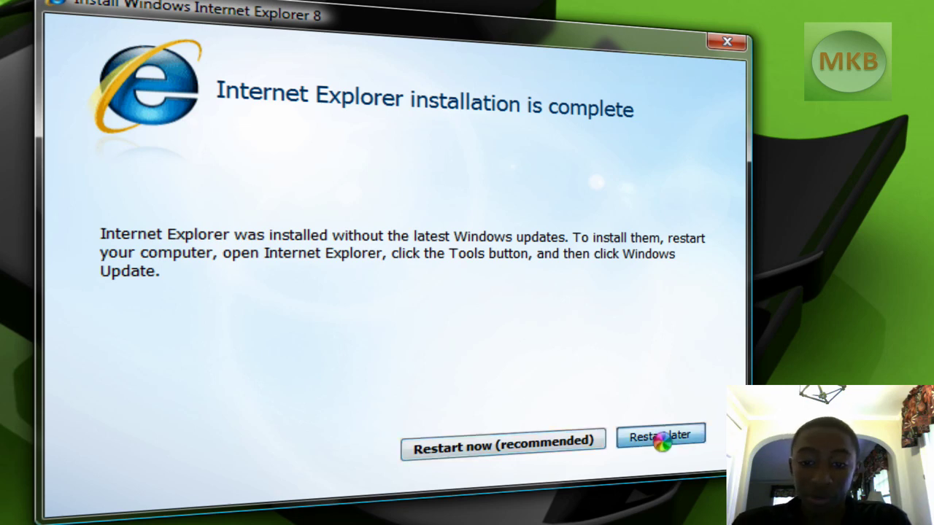